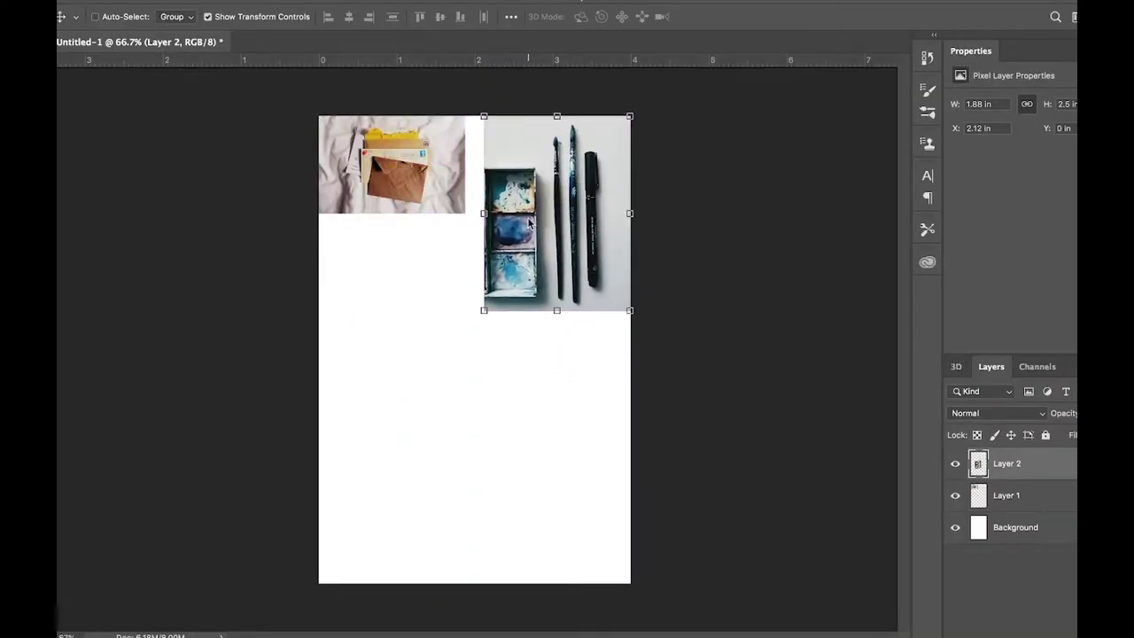
Enlarge the paint palette photo to fill its grid cell, then return to Pinterest for more photos.
{"action": "left_click_drag", "start_coordinate": [484, 310], "coordinate": [460, 331]}
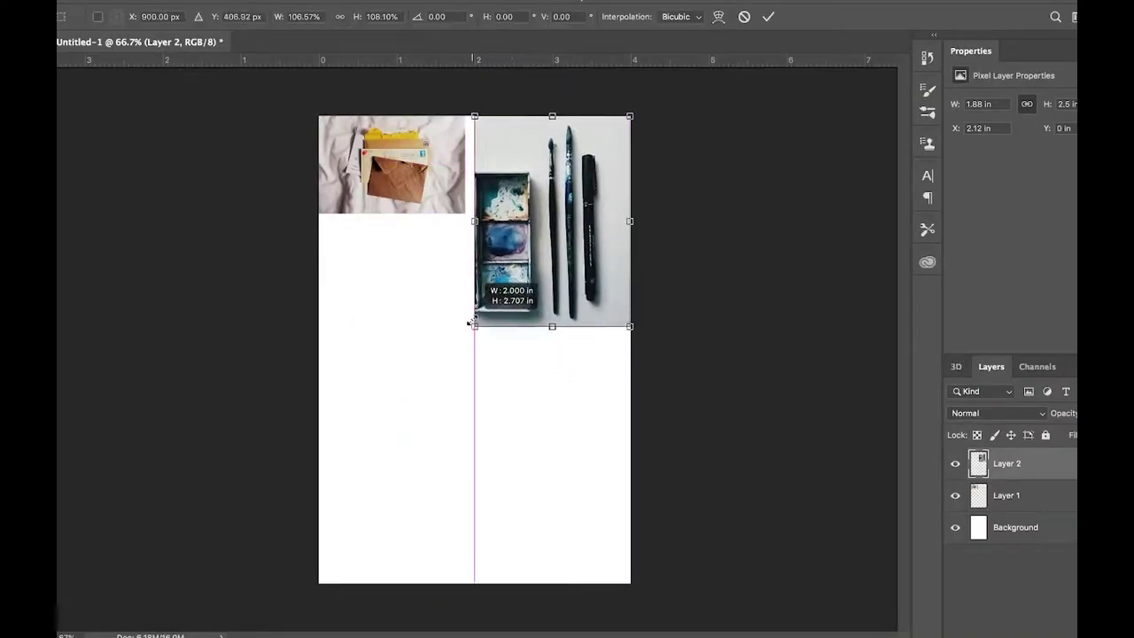
{"action": "left_click", "coordinate": [615, 631]}
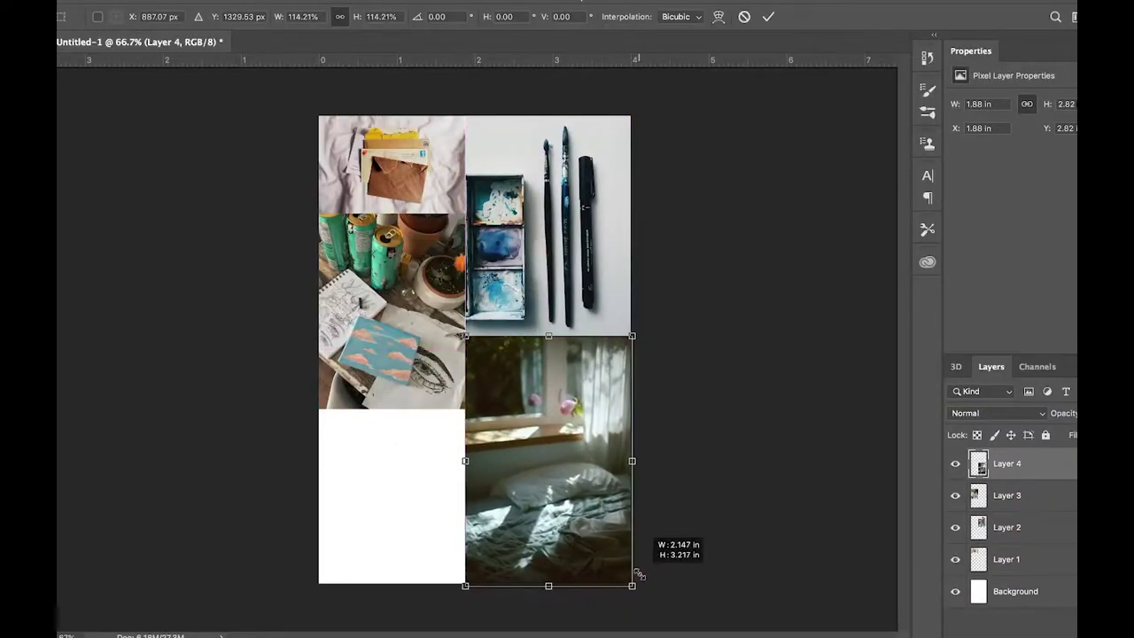
{"action": "scroll", "coordinate": [489, 433], "scroll_direction": "up", "scroll_amount": 5}
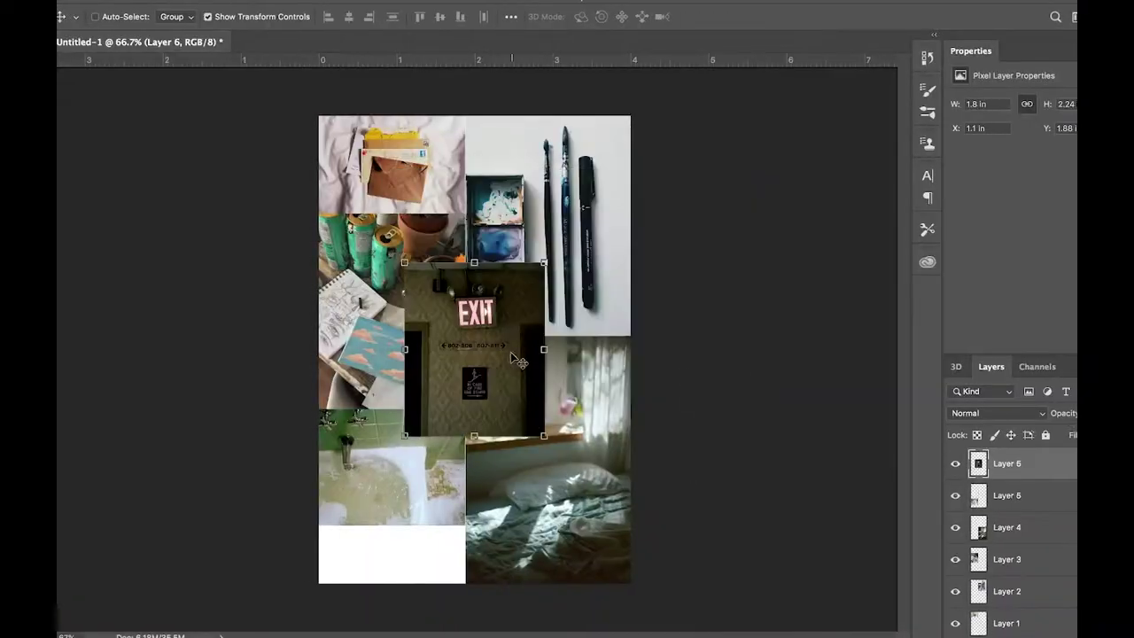
Rotate the EXIT sign photo sideways to fit the bottom-left gap.
{"action": "left_click_drag", "start_coordinate": [515, 351], "coordinate": [426, 271]}
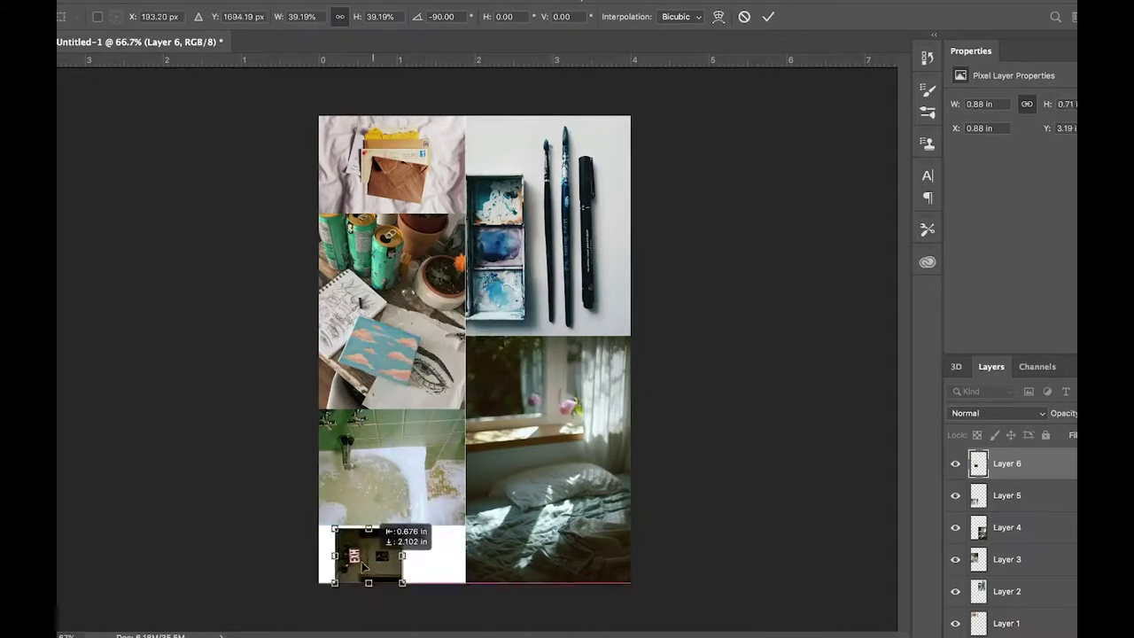